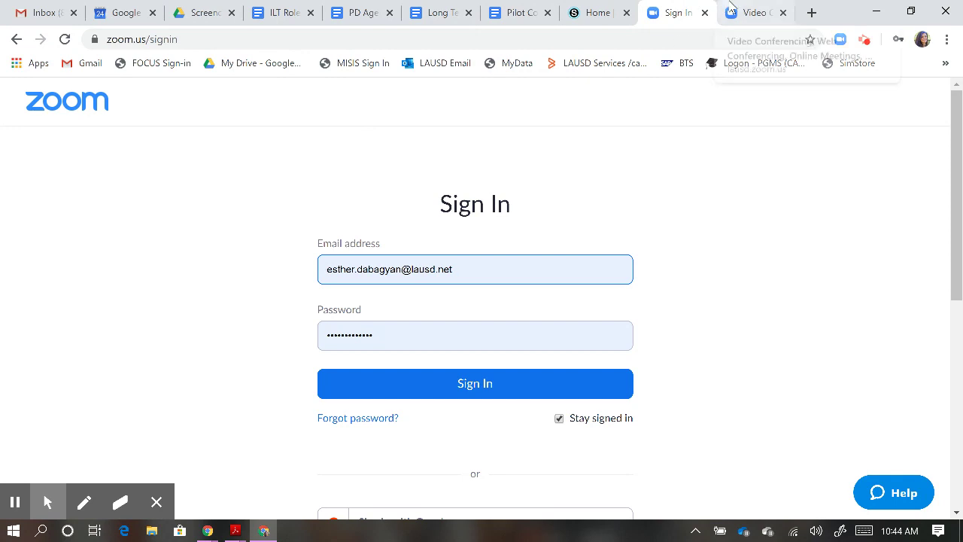
# Sign in on the lausd.zoom.us portal to reach the Upcoming Meetings list.
pyautogui.click(734, 9)
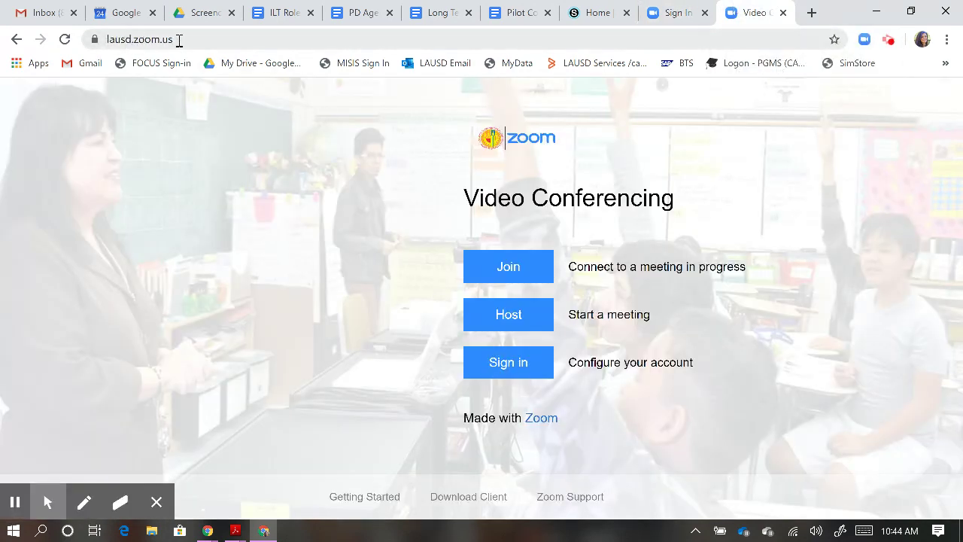
pyautogui.click(179, 41)
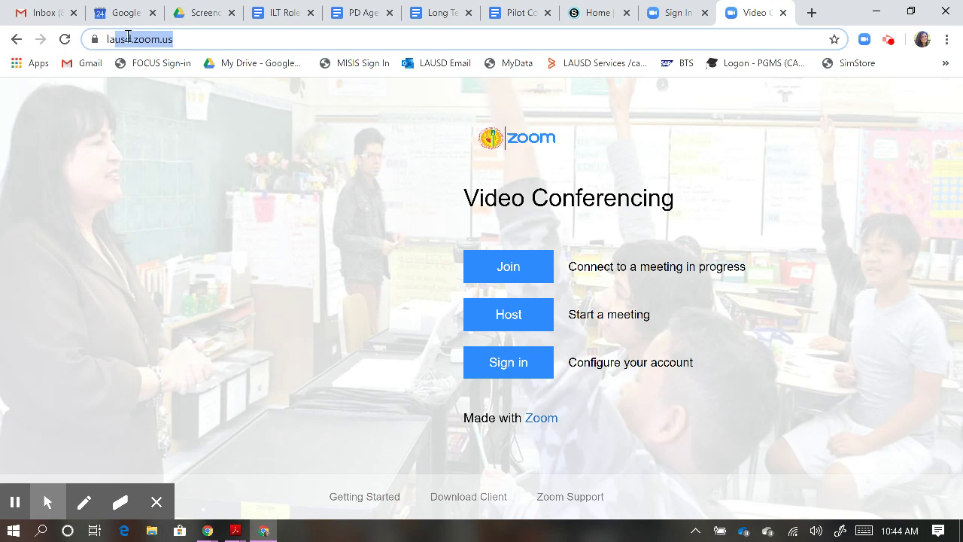
pyautogui.click(185, 38)
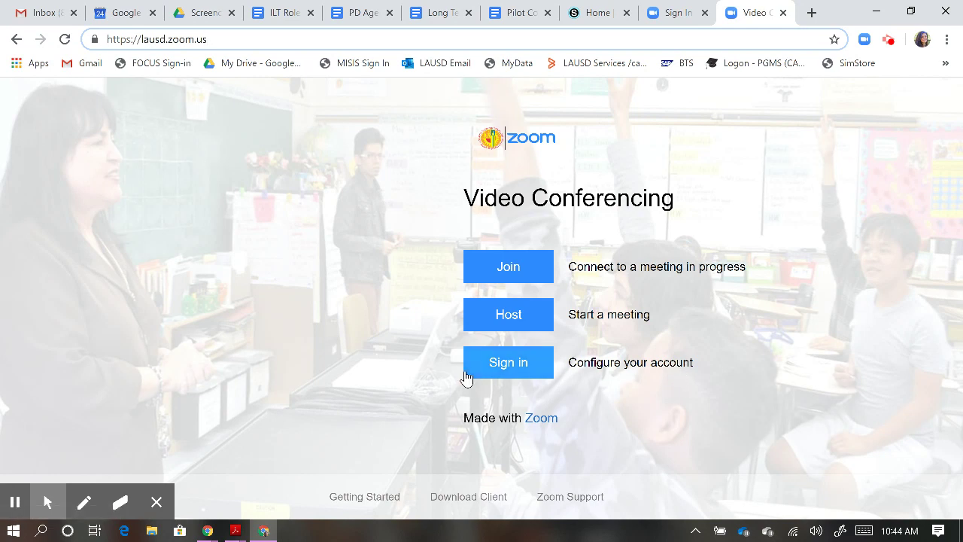
pyautogui.click(491, 378)
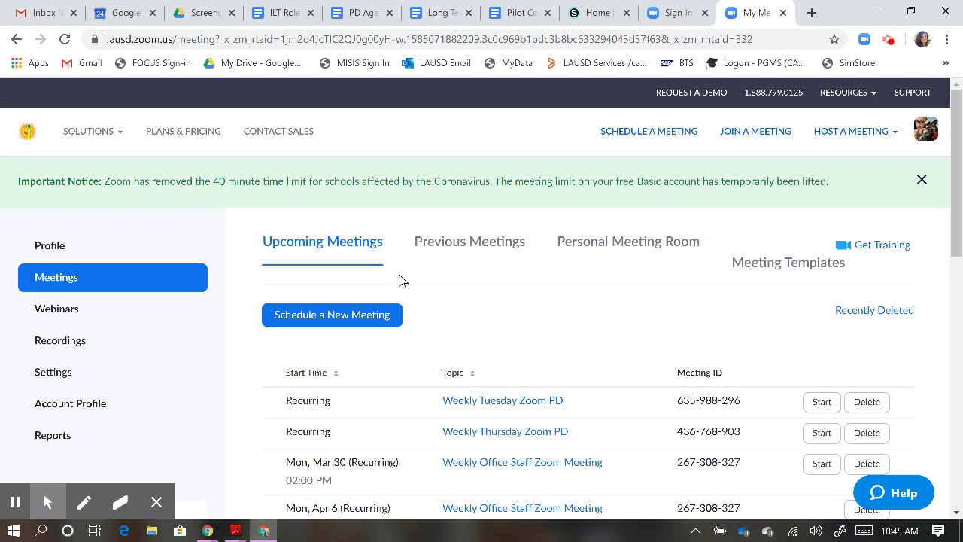
# Open the CLINICAL MED SCIENCE B course from Courses and bring up the Add Materials options.
pyautogui.click(577, 13)
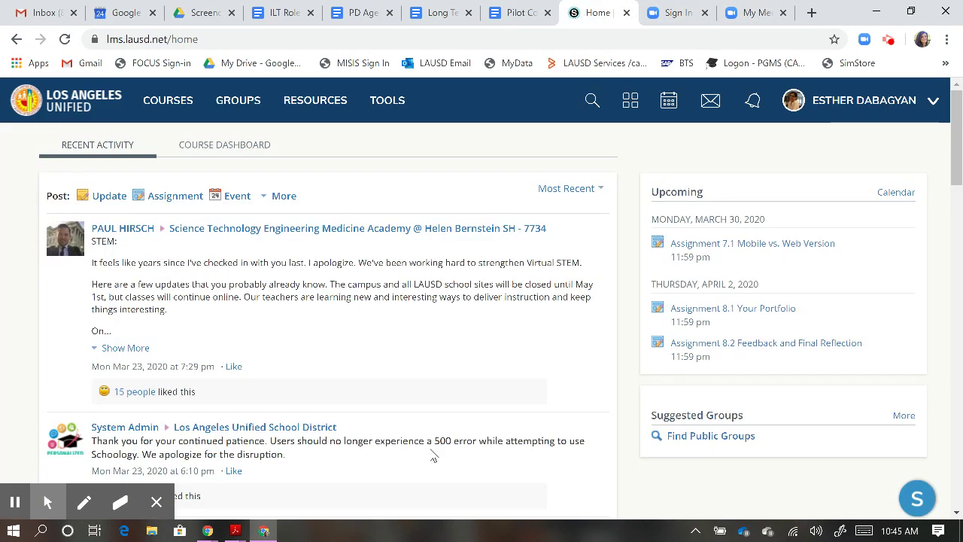
pyautogui.moveTo(48, 497)
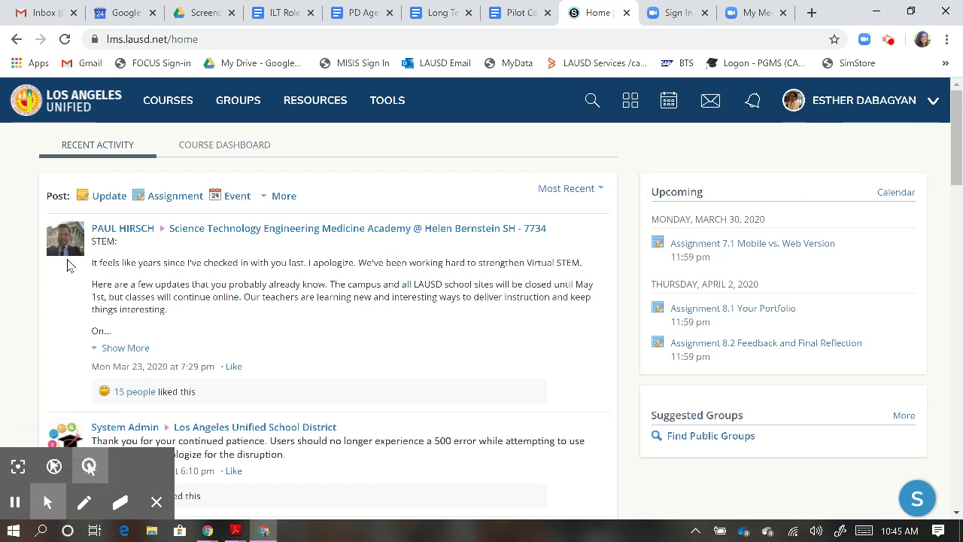
pyautogui.click(168, 102)
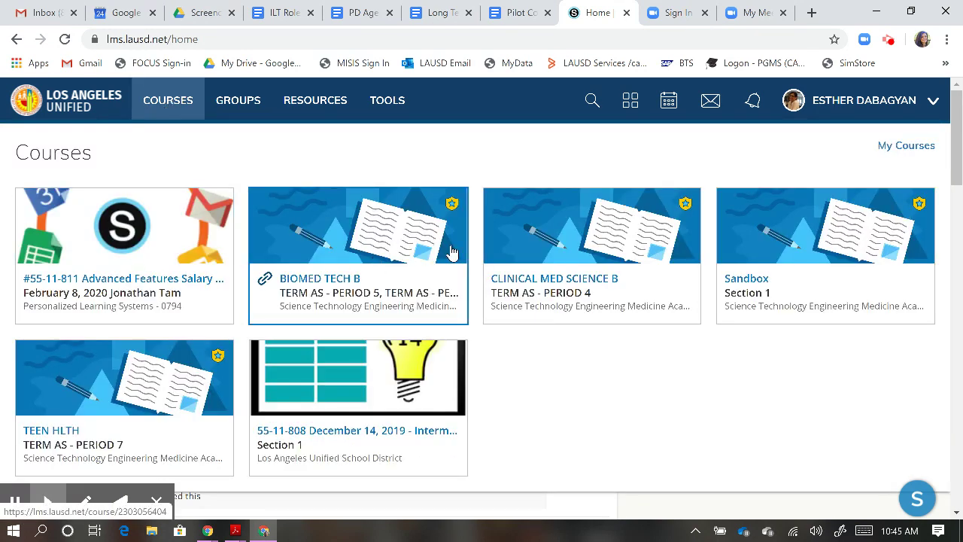
pyautogui.click(540, 251)
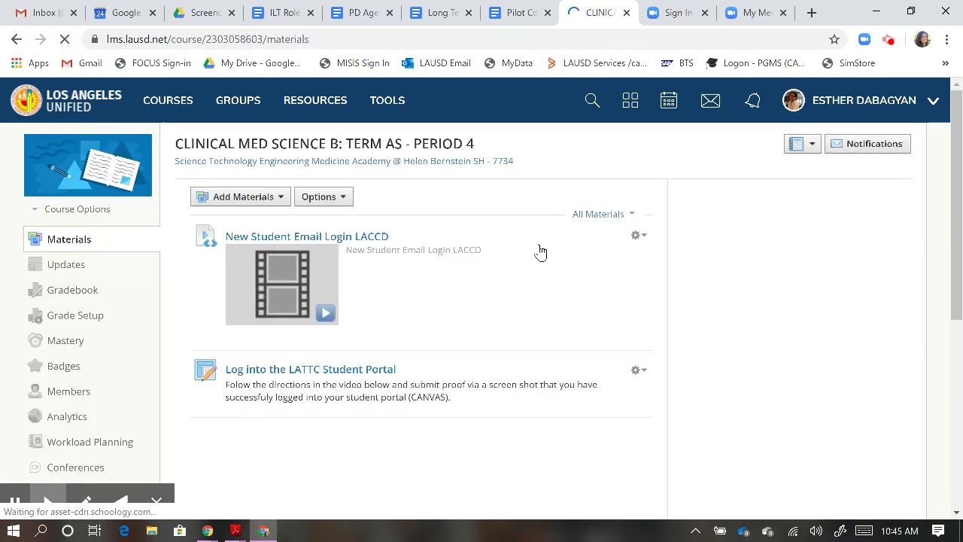
pyautogui.click(269, 197)
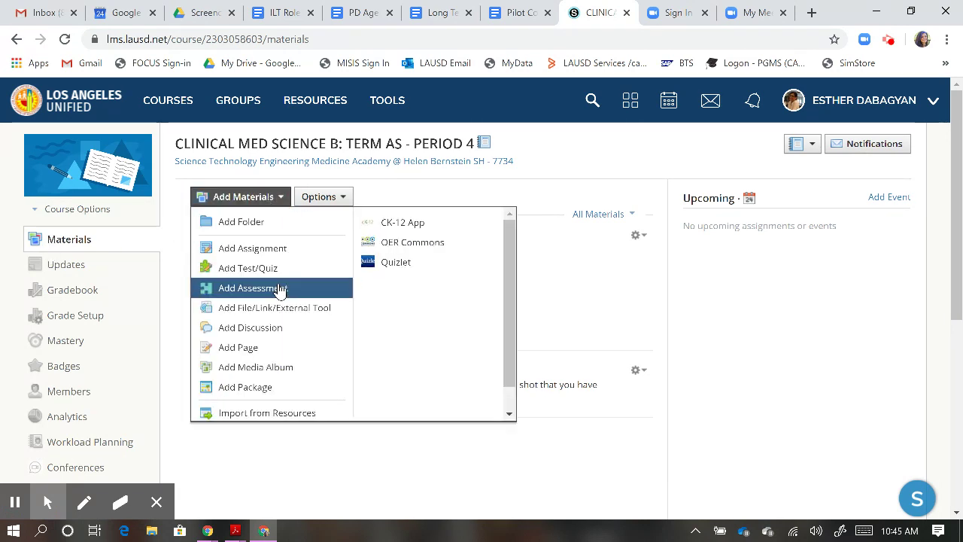
# Submit an External Tool with provider Zoom Meeting titled 'Zoom Class Hours'.
pyautogui.click(309, 315)
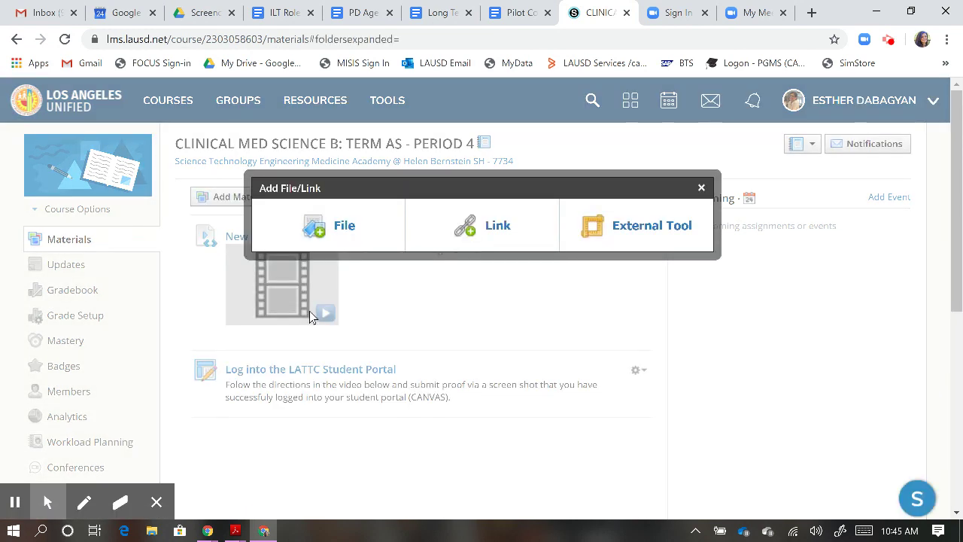
pyautogui.click(636, 230)
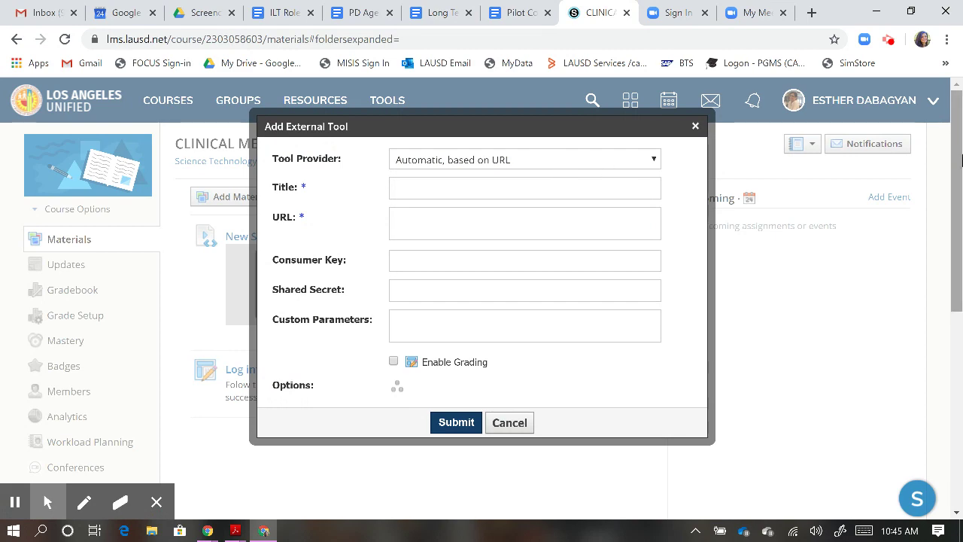
pyautogui.moveTo(959, 154); pyautogui.dragTo(959, 178)
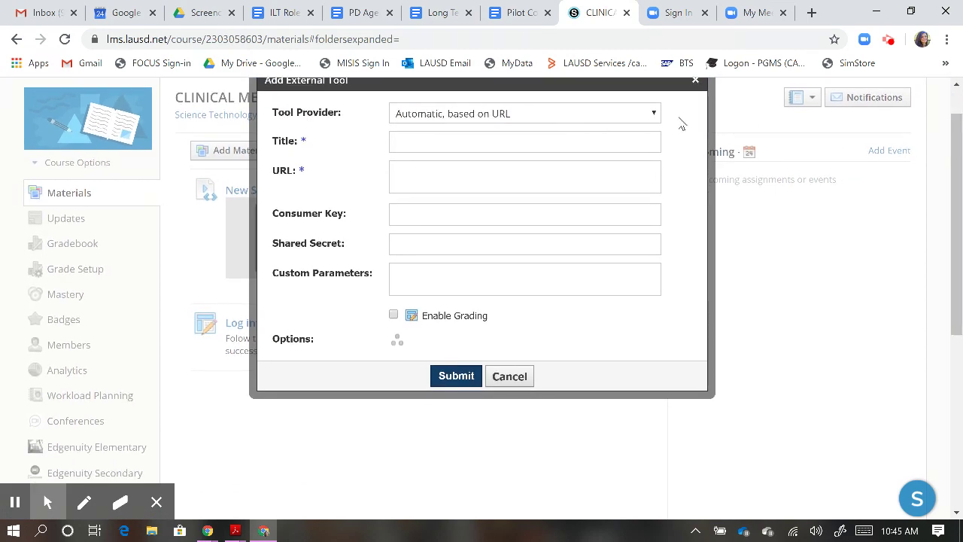
pyautogui.click(654, 114)
pyautogui.moveTo(734, 159); pyautogui.dragTo(737, 446)
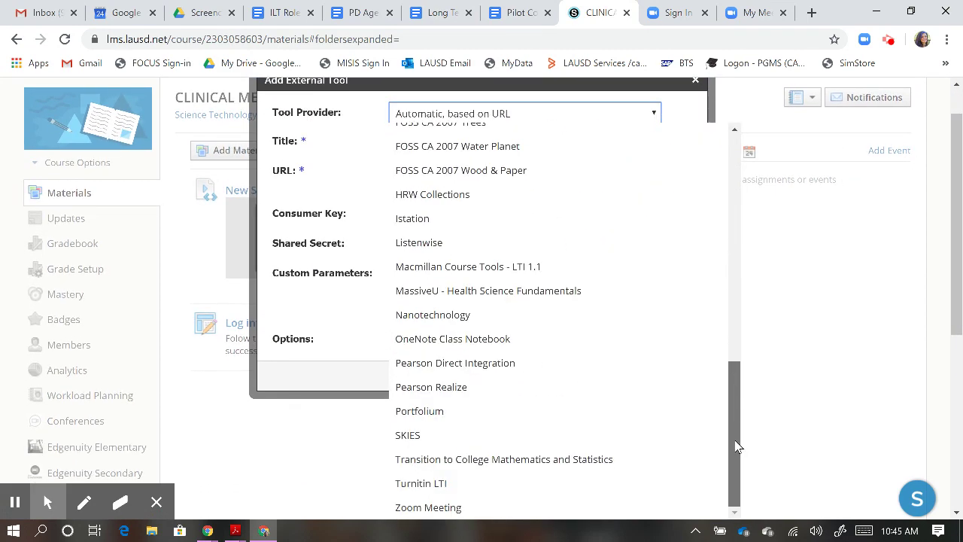
pyautogui.click(413, 509)
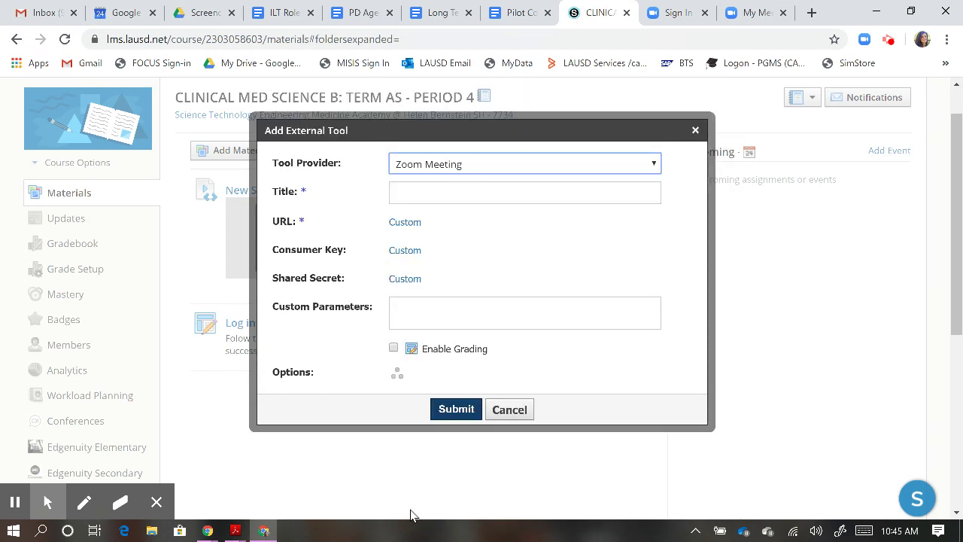
pyautogui.click(421, 192)
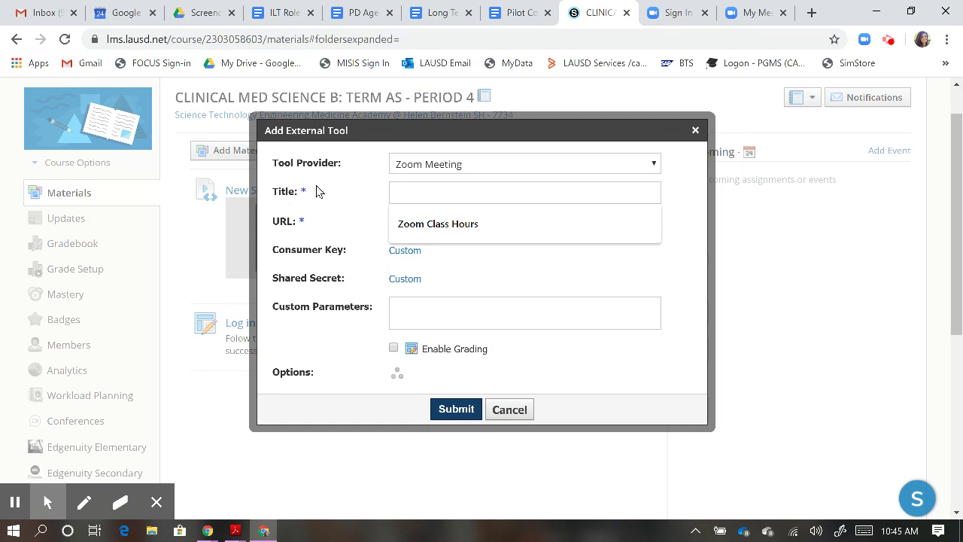
pyautogui.click(454, 224)
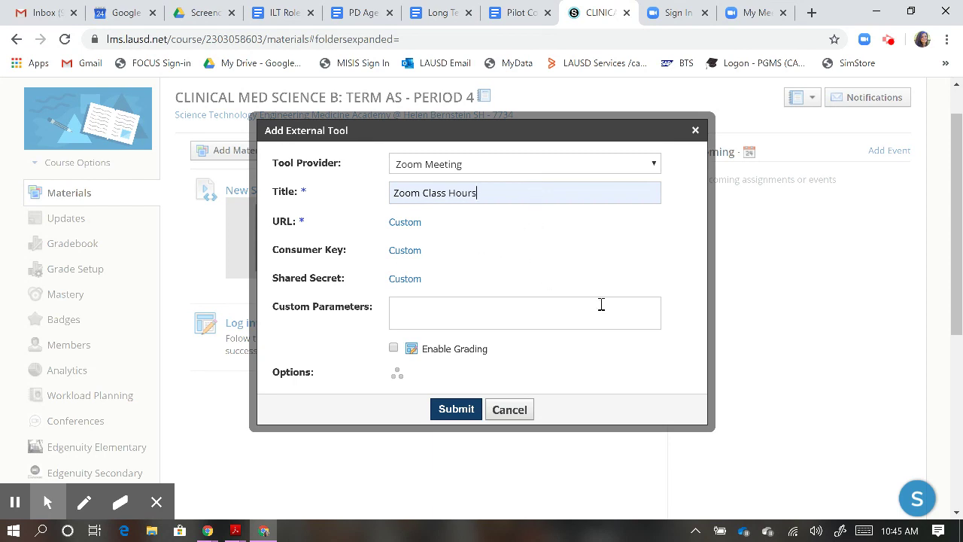
pyautogui.click(456, 410)
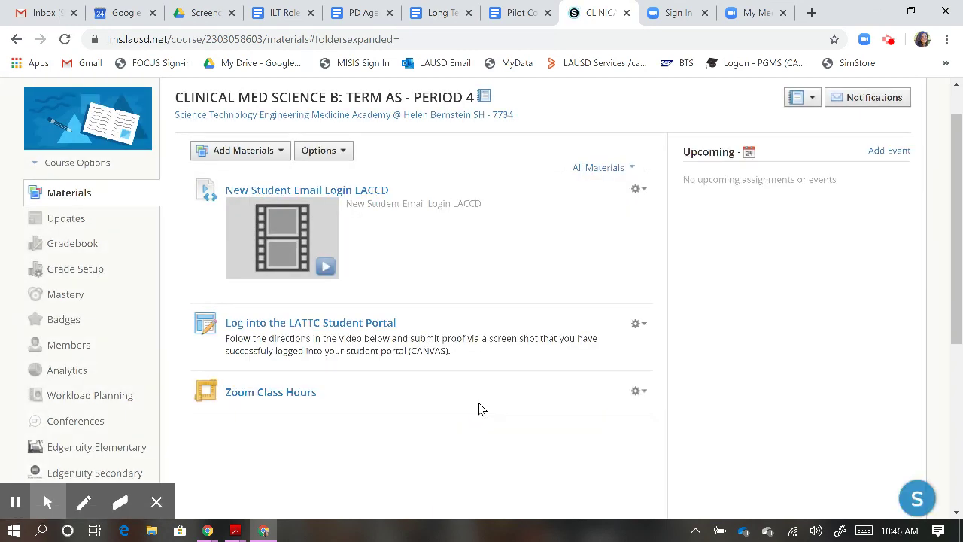
# Open the Zoom Class Hours item in Materials and choose Schedule a New Meeting.
pyautogui.scroll(-1, 354, 399)
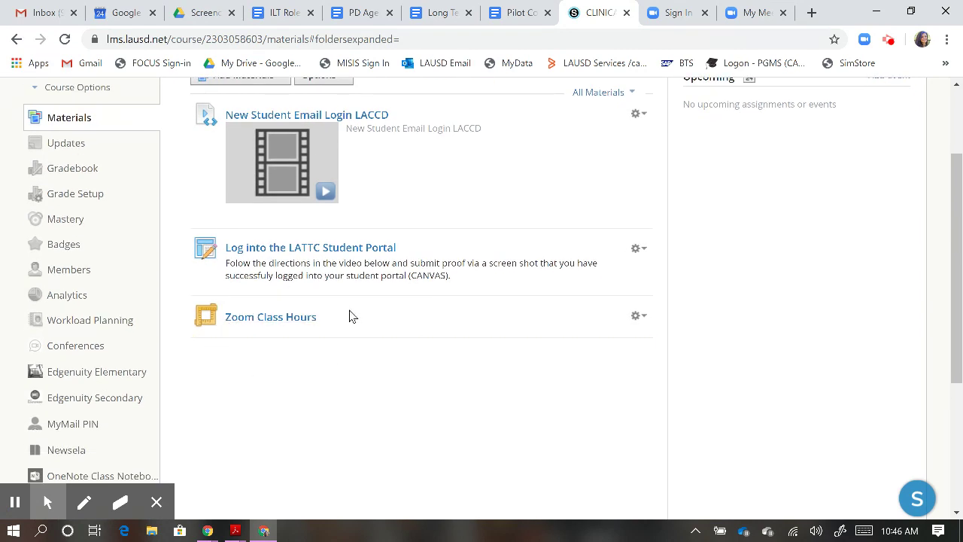
pyautogui.click(263, 317)
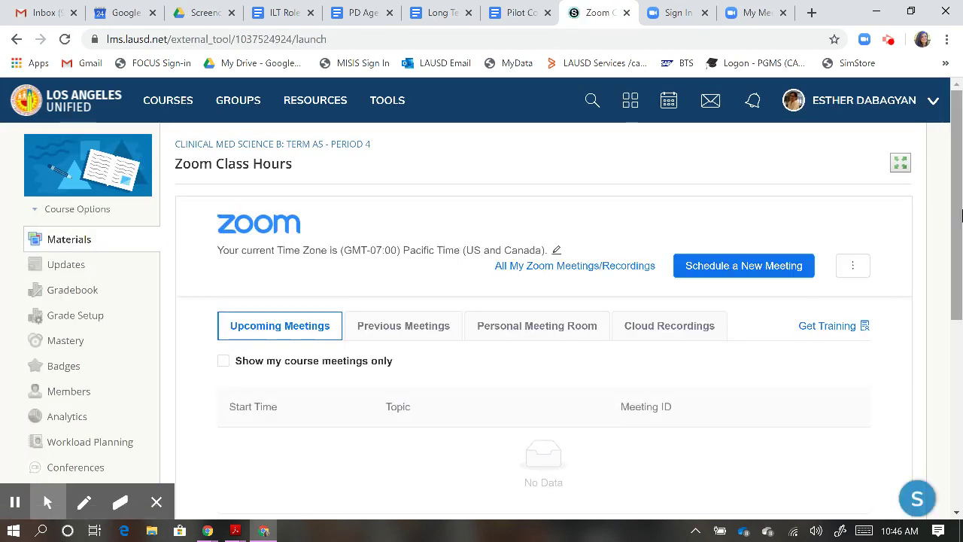
pyautogui.moveTo(956, 198); pyautogui.dragTo(960, 264)
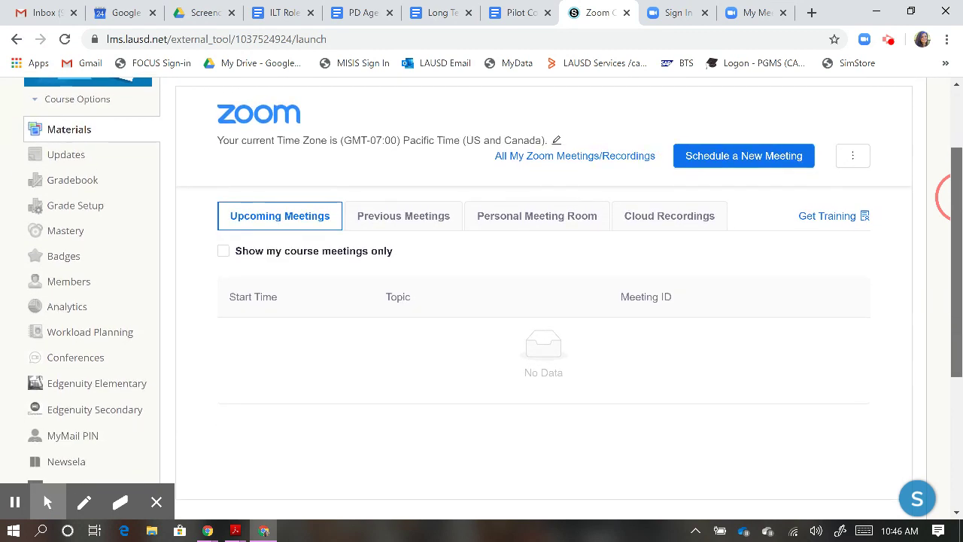
pyautogui.click(713, 160)
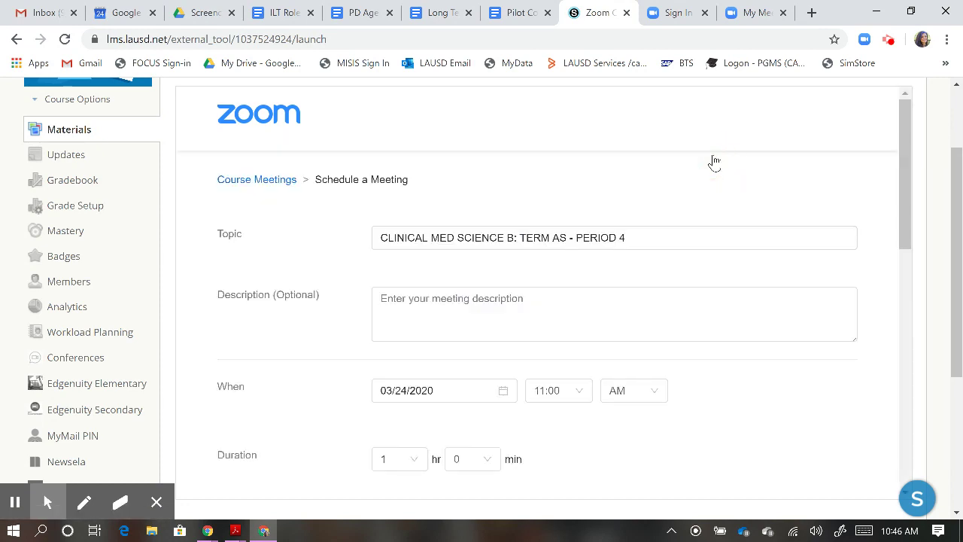
# Set the meeting to April 1, 2020, starting at 8:30 AM.
pyautogui.moveTo(904, 161); pyautogui.dragTo(910, 203)
pyautogui.scroll(3, 557, 284)
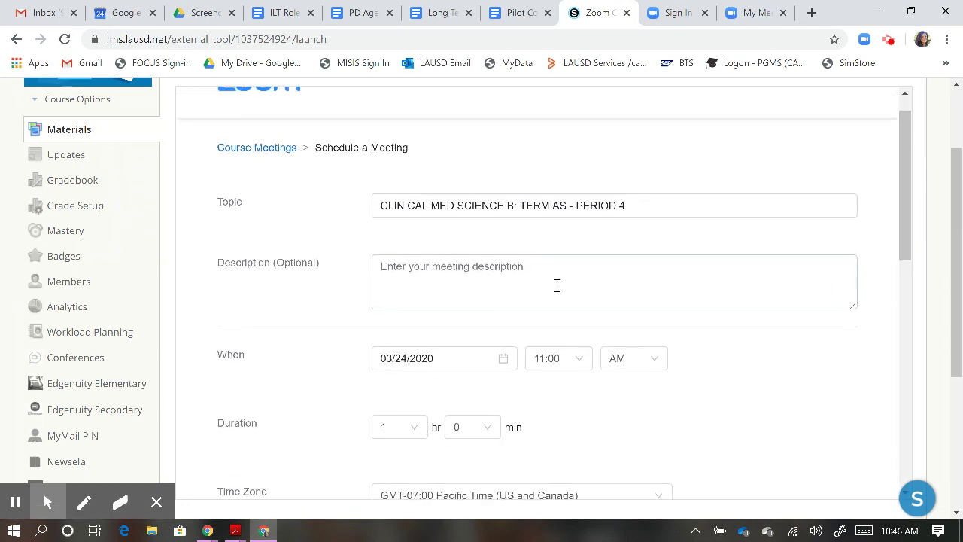
pyautogui.scroll(1, 553, 292)
pyautogui.scroll(-1, 544, 313)
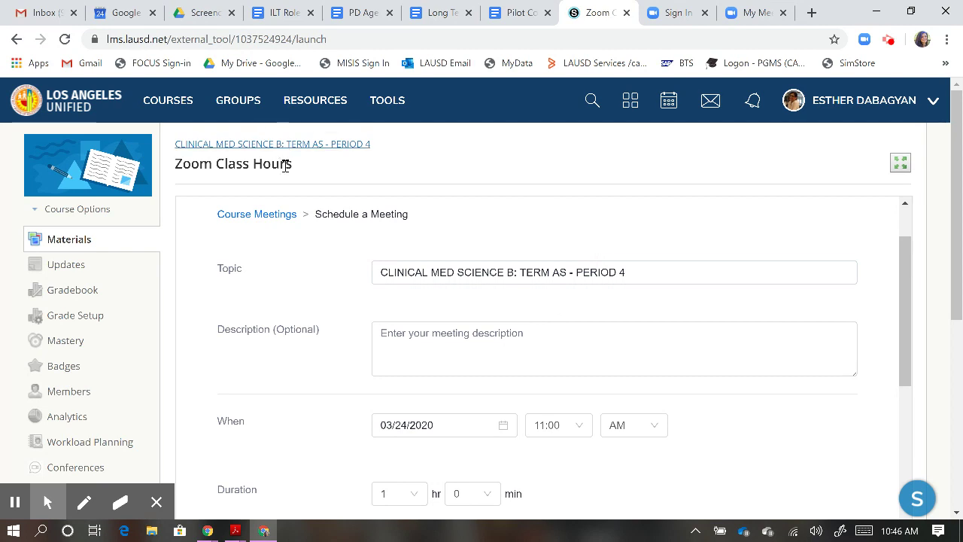
pyautogui.moveTo(905, 262); pyautogui.dragTo(906, 299)
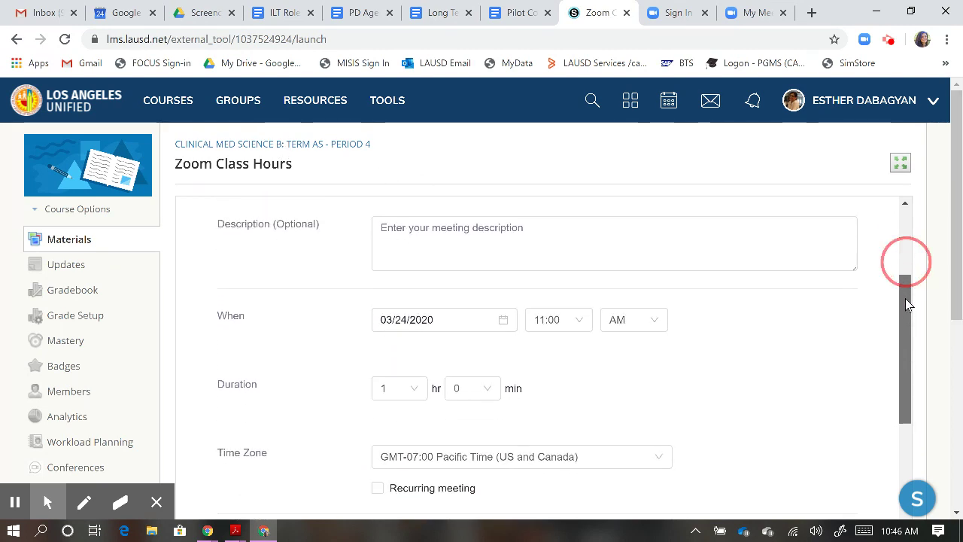
pyautogui.click(502, 321)
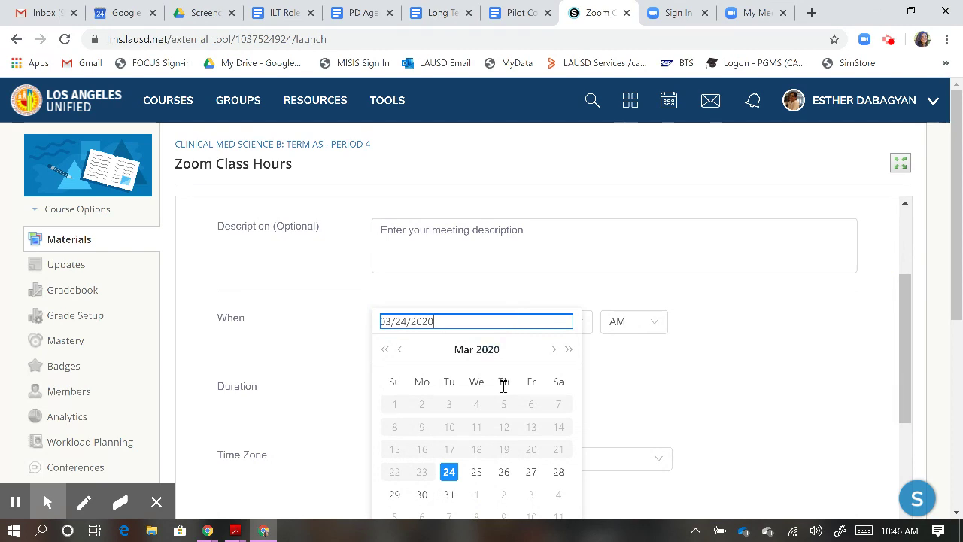
pyautogui.scroll(-1, 503, 383)
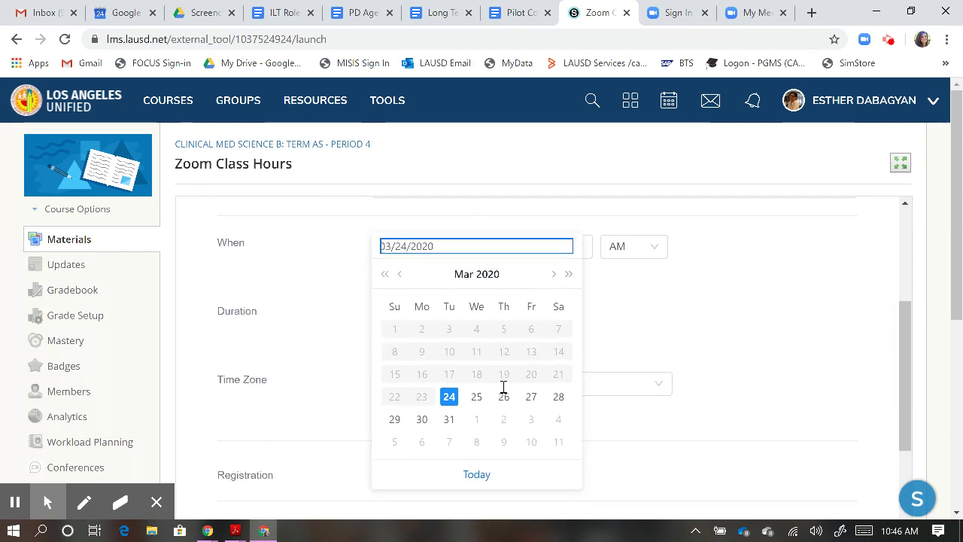
pyautogui.click(479, 426)
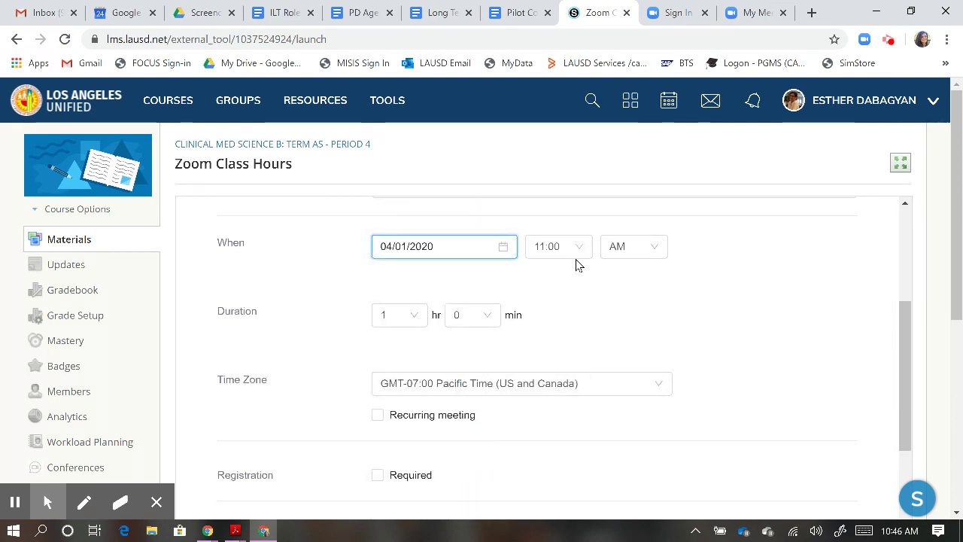
pyautogui.click(578, 258)
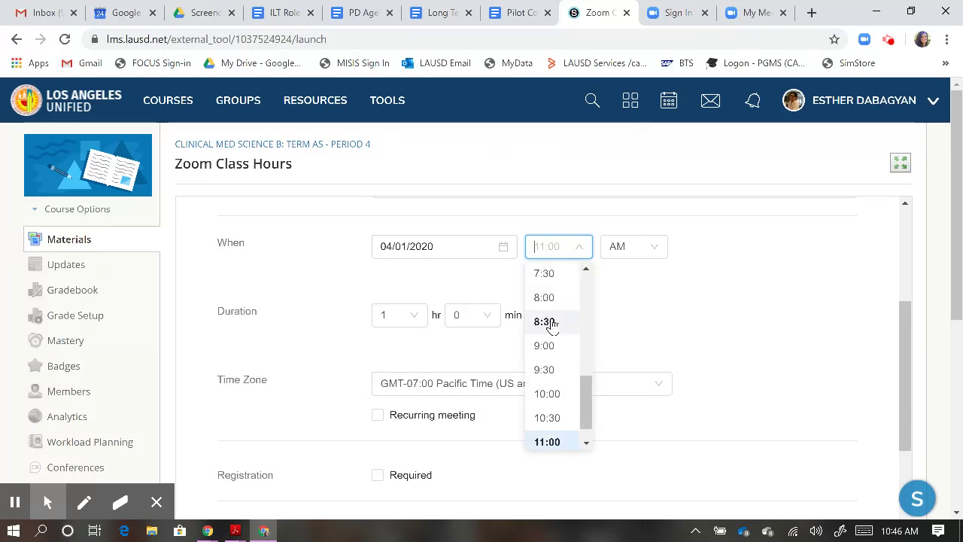
pyautogui.click(545, 322)
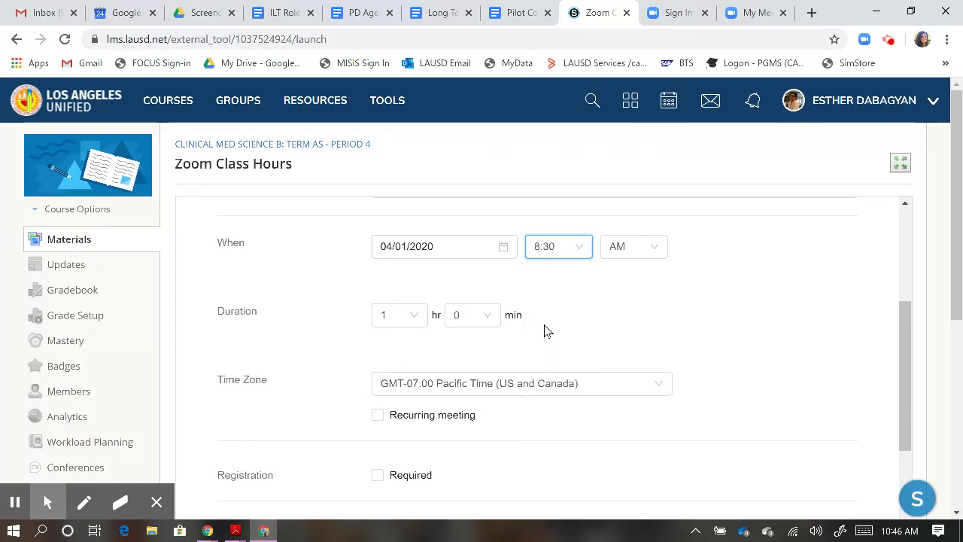
# Set the duration to 0 hr 30 min and tick Recurring meeting.
pyautogui.click(394, 322)
pyautogui.click(398, 343)
pyautogui.click(473, 315)
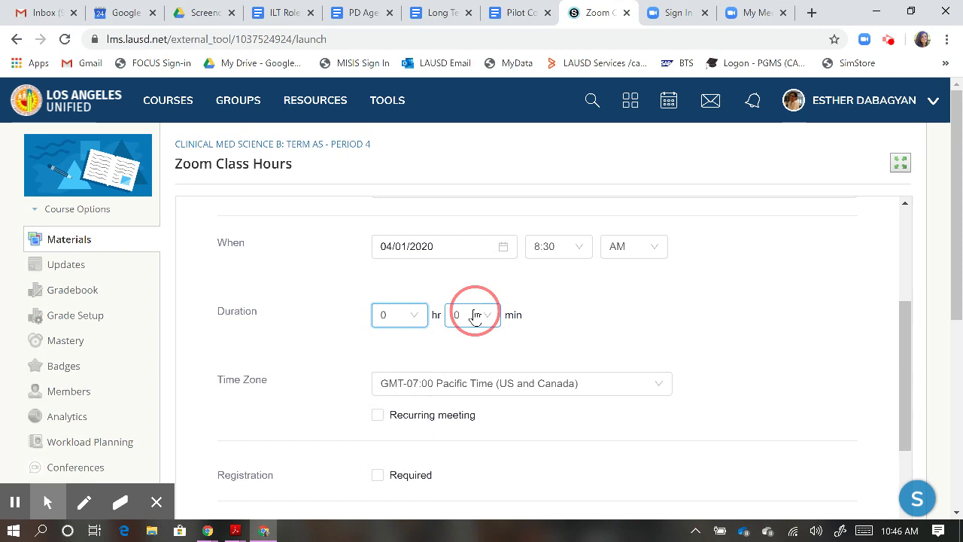
pyautogui.click(464, 390)
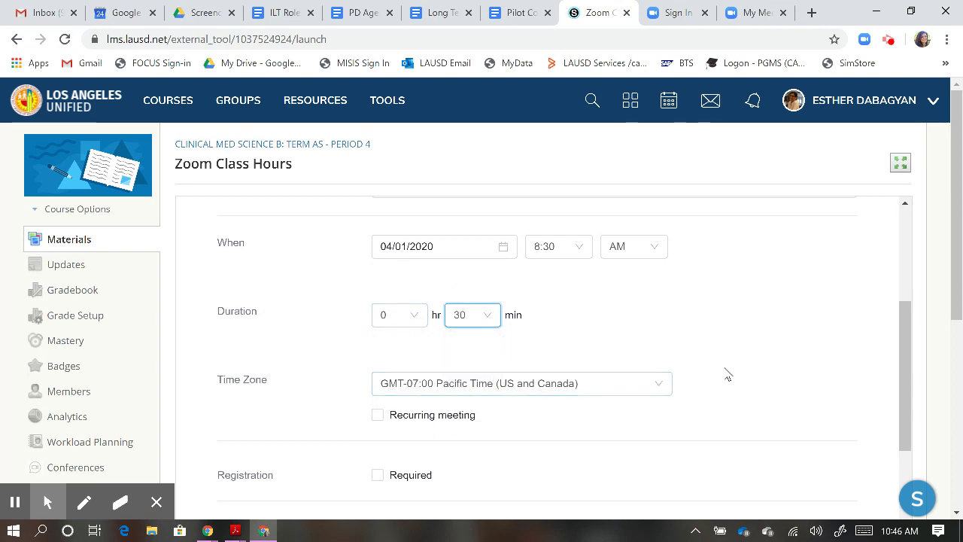
pyautogui.scroll(-1, 724, 387)
pyautogui.scroll(1, 720, 389)
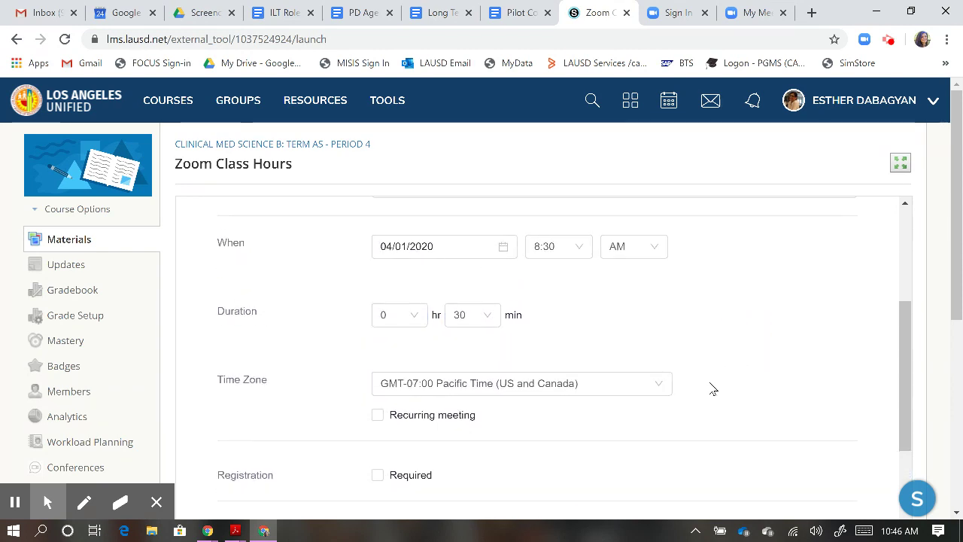
pyautogui.scroll(-1, 716, 425)
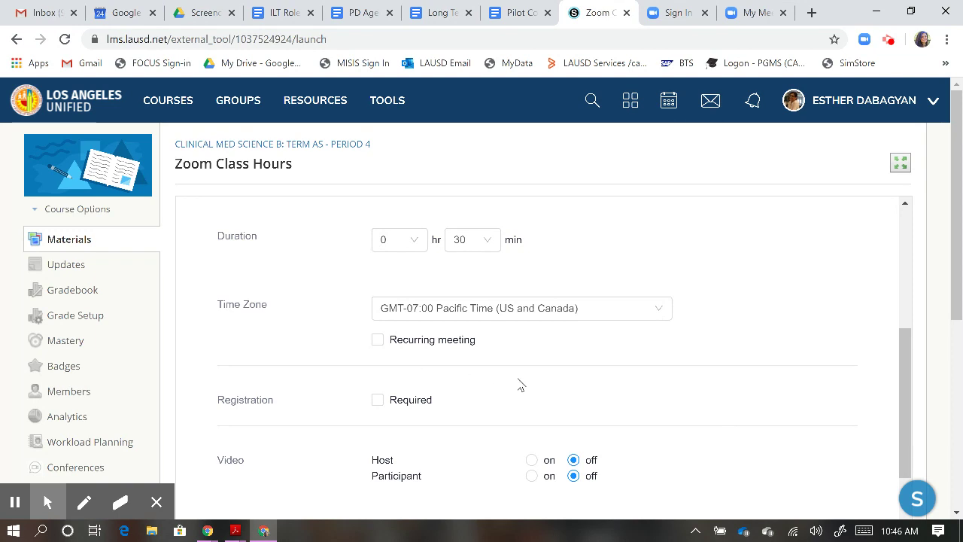
pyautogui.click(377, 340)
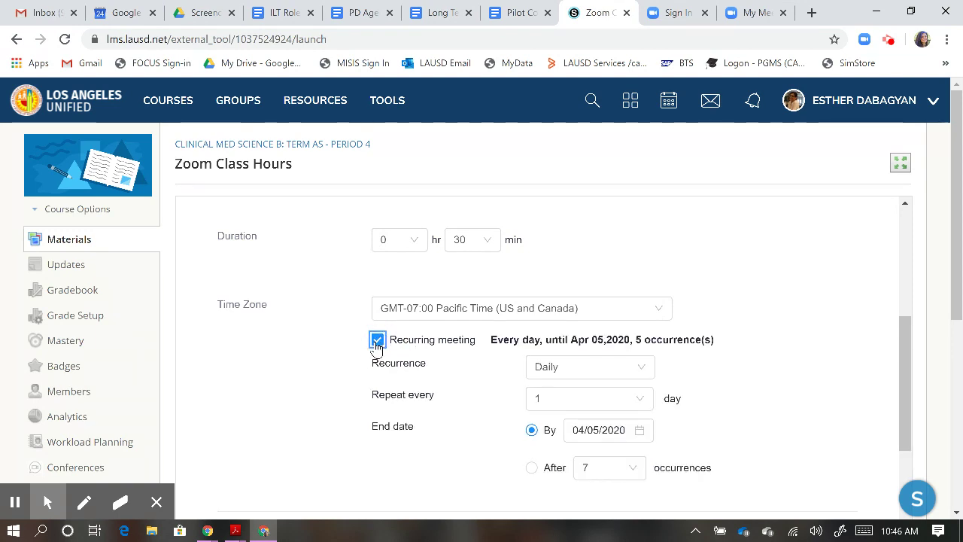
# Make the meeting recur Weekly on Wednesday, unchecking Tuesday.
pyautogui.scroll(-1, 301, 355)
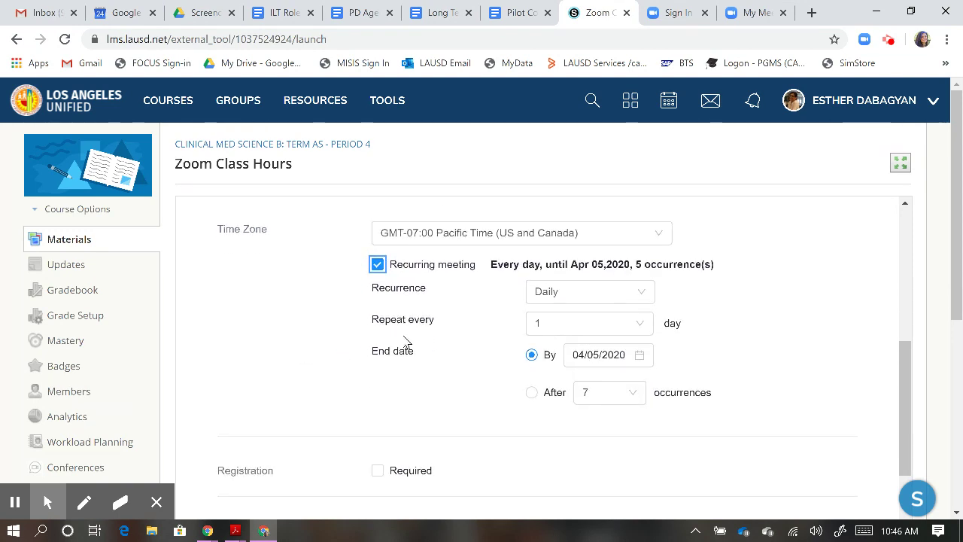
pyautogui.click(598, 303)
pyautogui.click(570, 343)
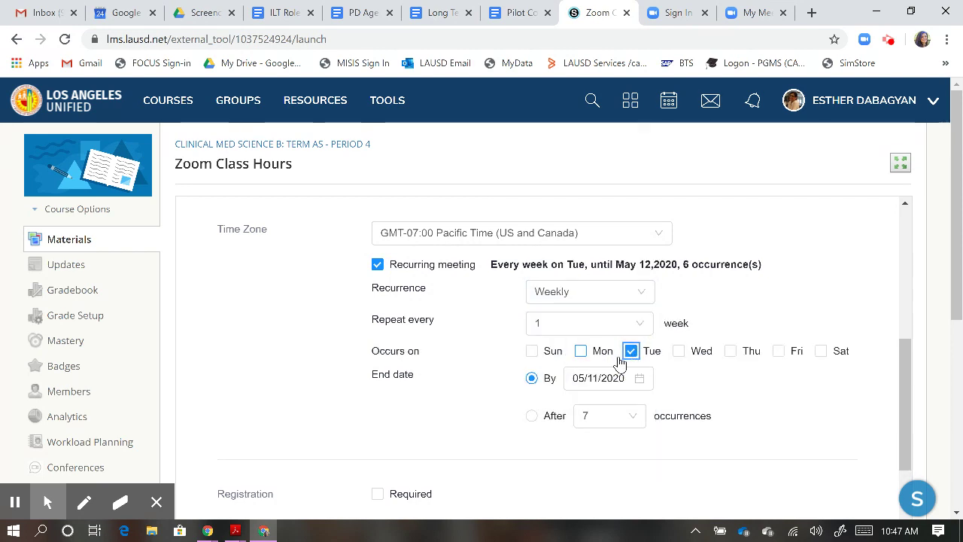
pyautogui.click(678, 350)
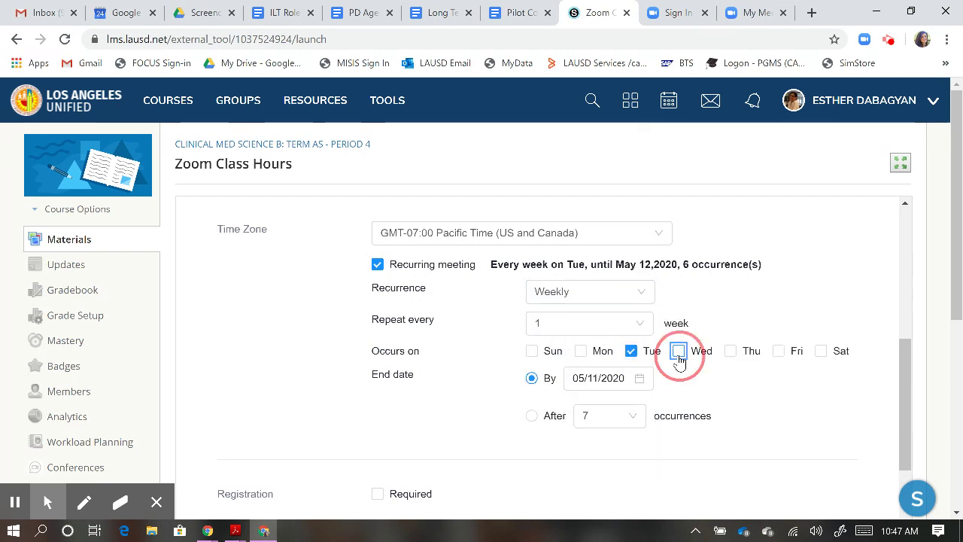
pyautogui.click(631, 351)
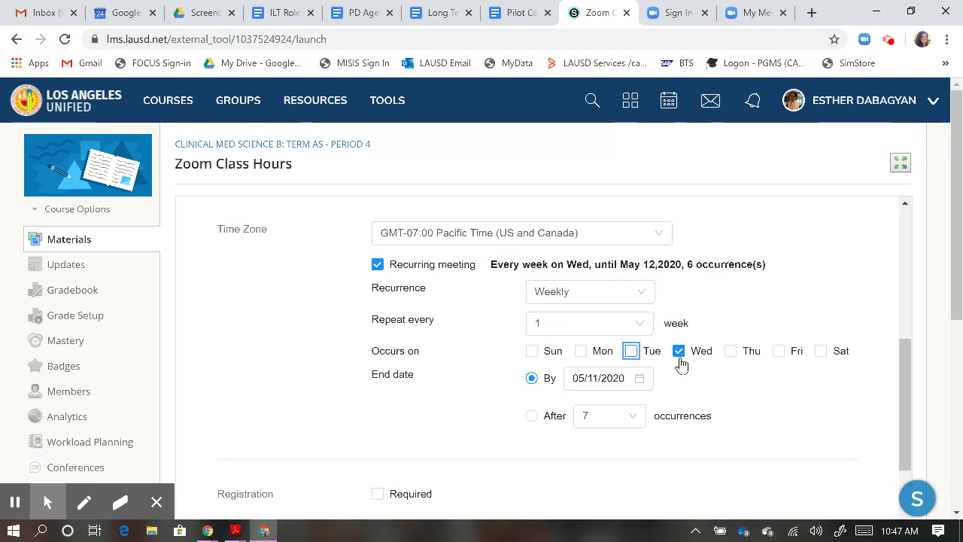
# Set the recurrence end date to April 29, 2020.
pyautogui.click(597, 382)
pyautogui.scroll(-1, 598, 384)
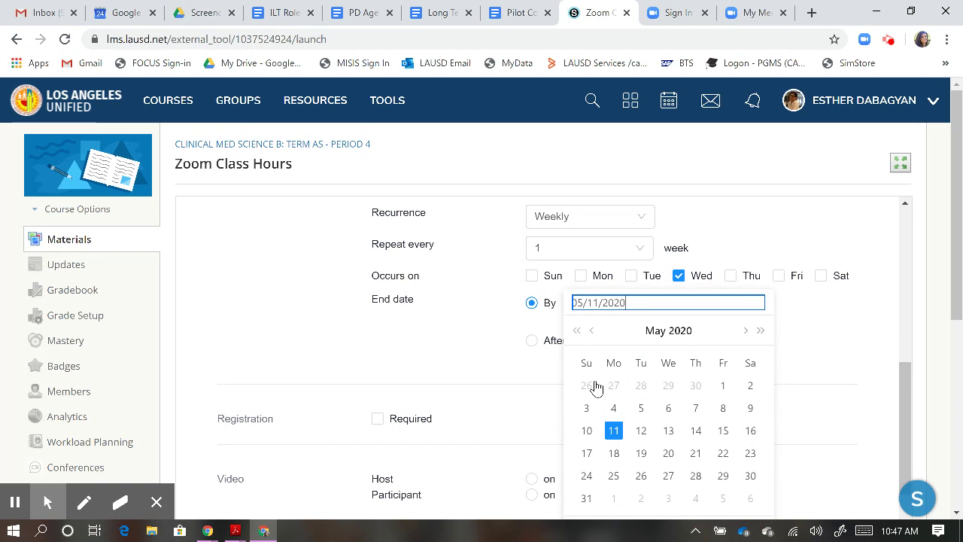
pyautogui.scroll(-1, 595, 387)
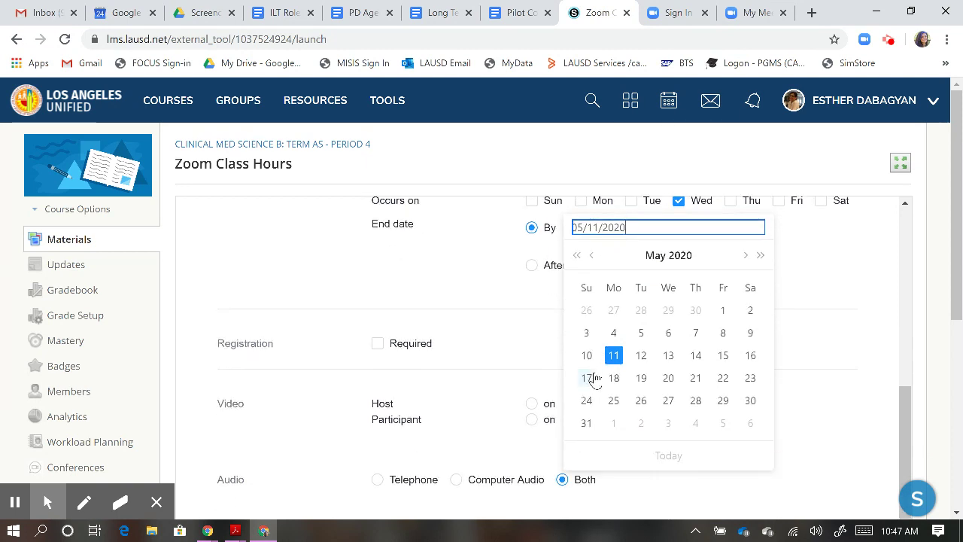
pyautogui.click(670, 315)
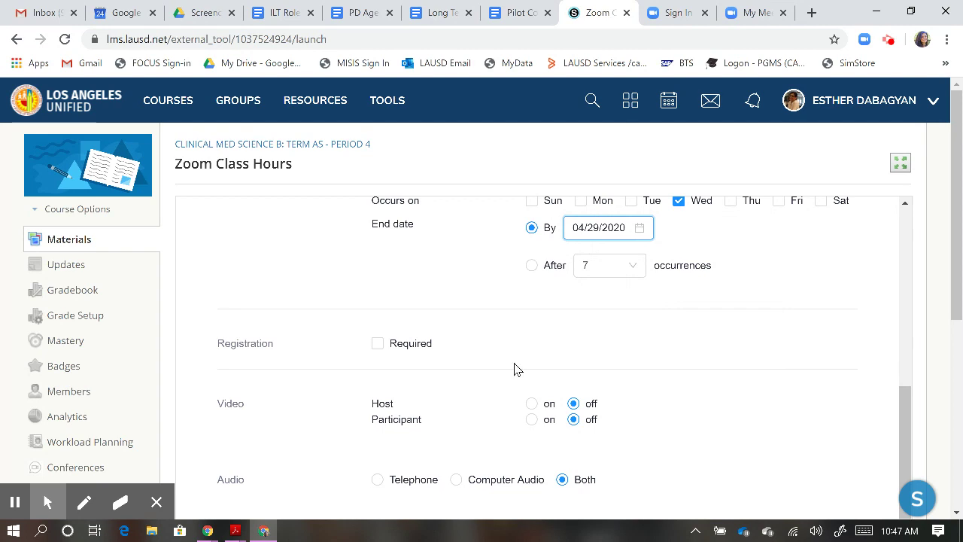
# Set Host video to on and enable 'Mute participants upon entry'.
pyautogui.scroll(-1, 505, 372)
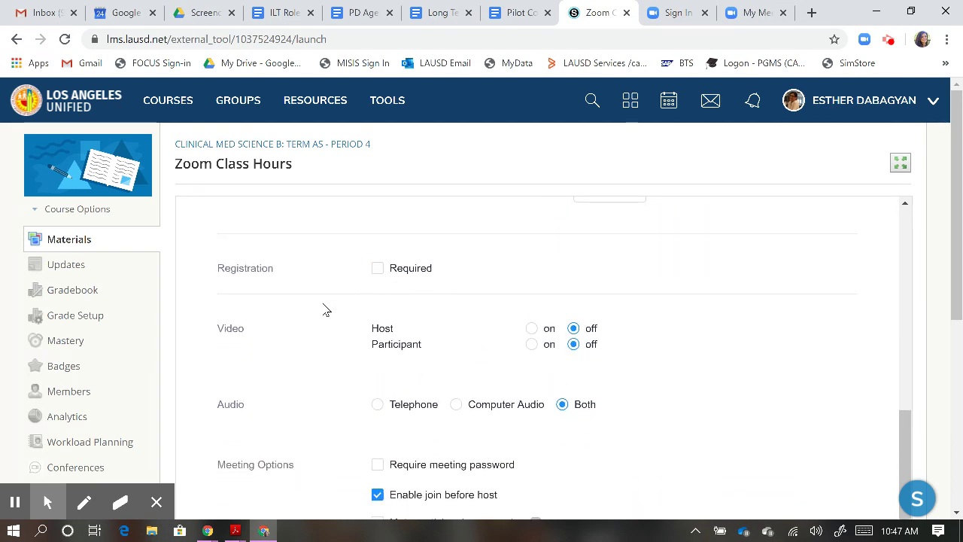
pyautogui.click(531, 329)
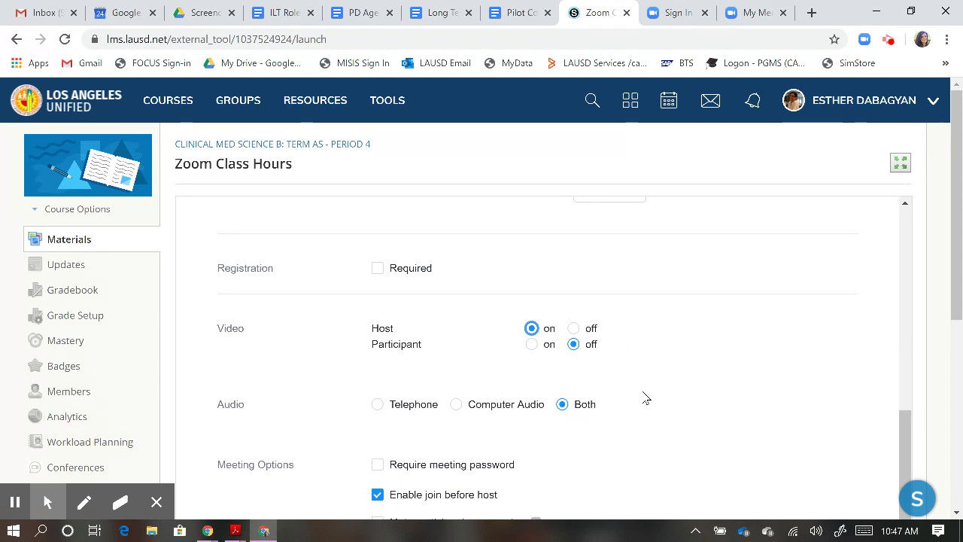
pyautogui.scroll(-2, 644, 398)
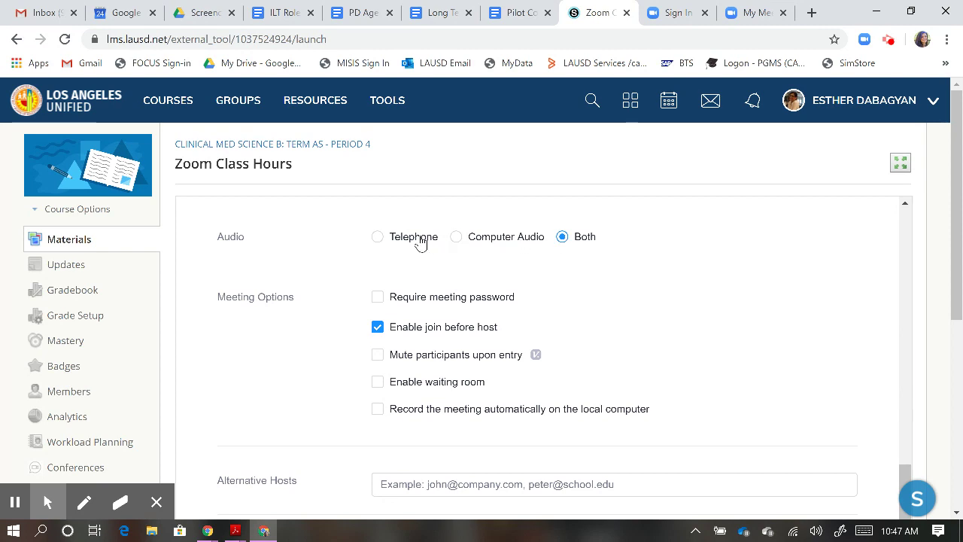
pyautogui.scroll(-1, 236, 356)
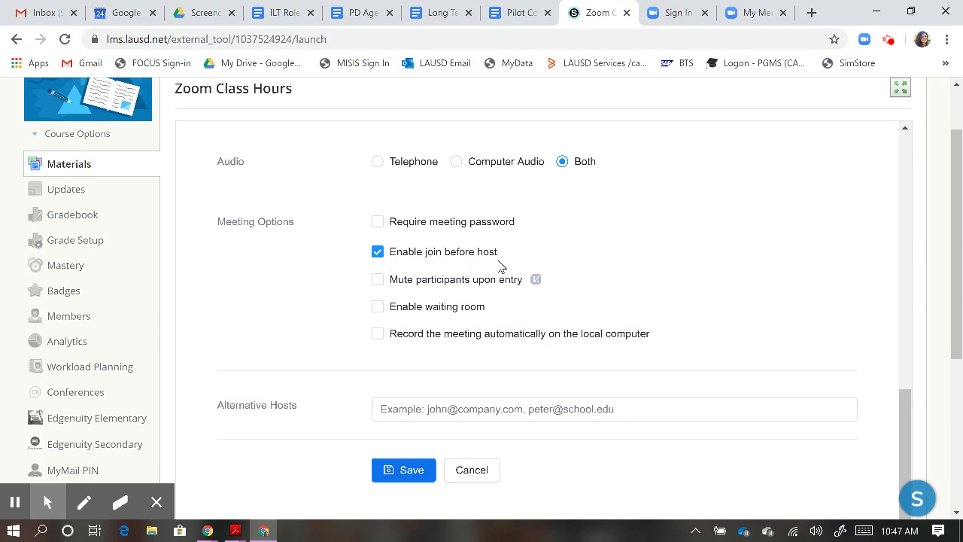
pyautogui.click(377, 280)
pyautogui.scroll(-2, 661, 451)
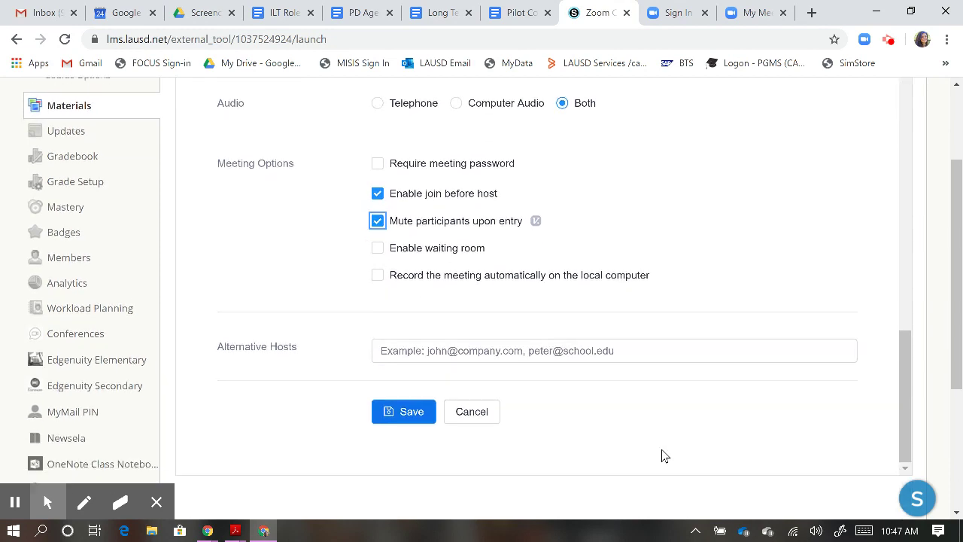
# Save the meeting and review its Topic, Time and Meeting ID summary.
pyautogui.click(407, 396)
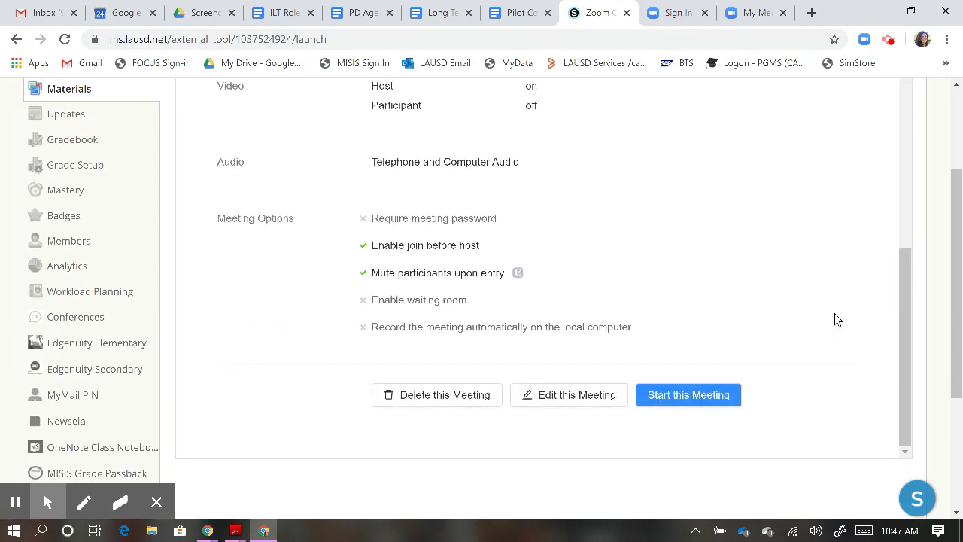
pyautogui.moveTo(903, 312); pyautogui.dragTo(899, 103)
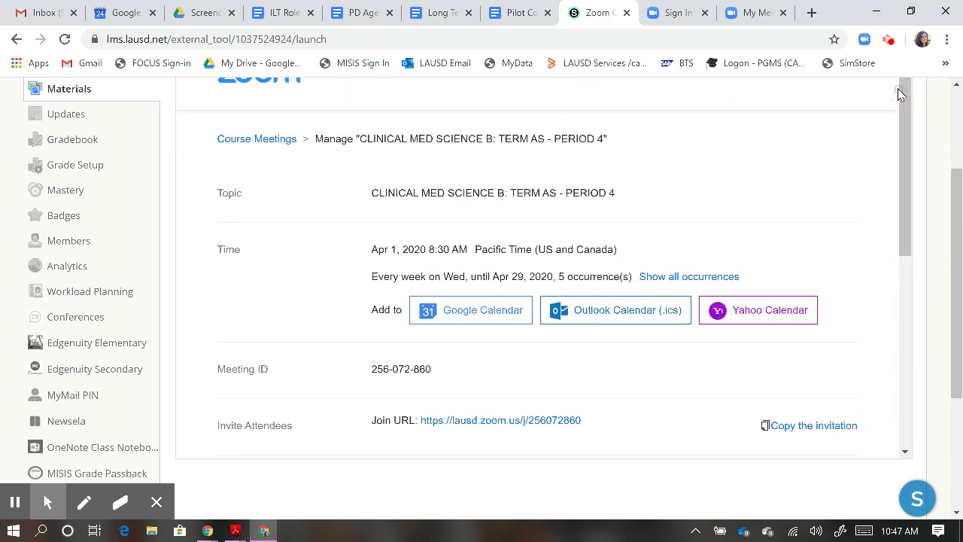
pyautogui.moveTo(958, 213); pyautogui.dragTo(959, 98)
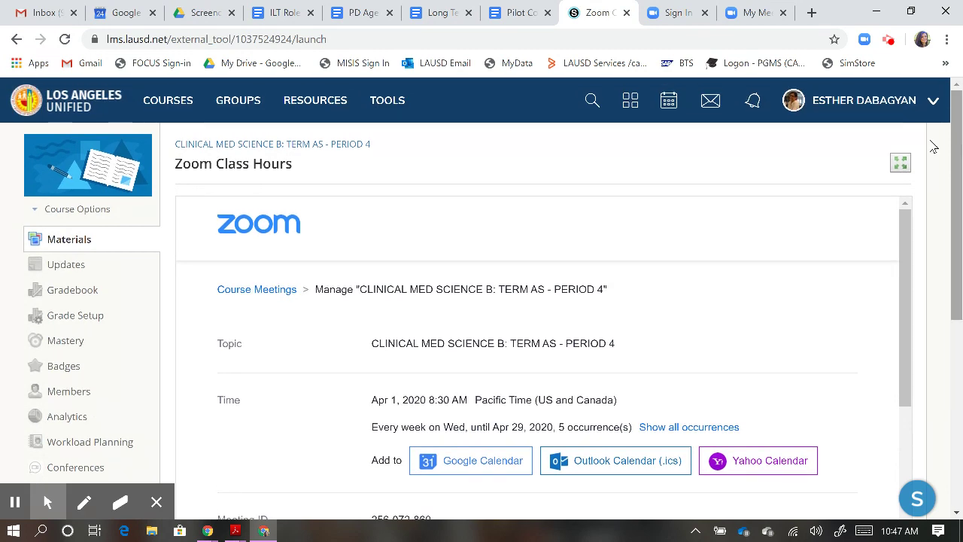
# Use View Course As to preview the course as a student and open Zoom Class Hours.
pyautogui.click(48, 215)
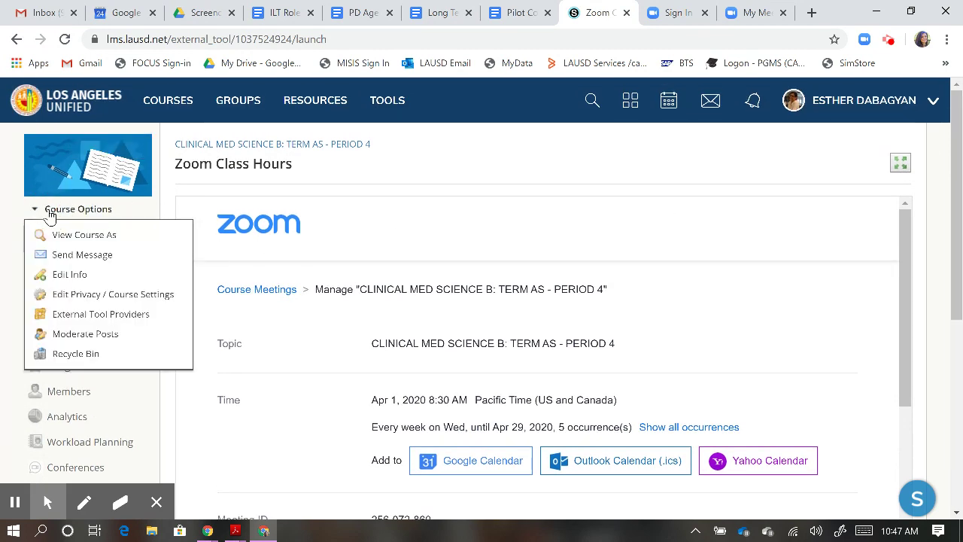
pyautogui.click(113, 237)
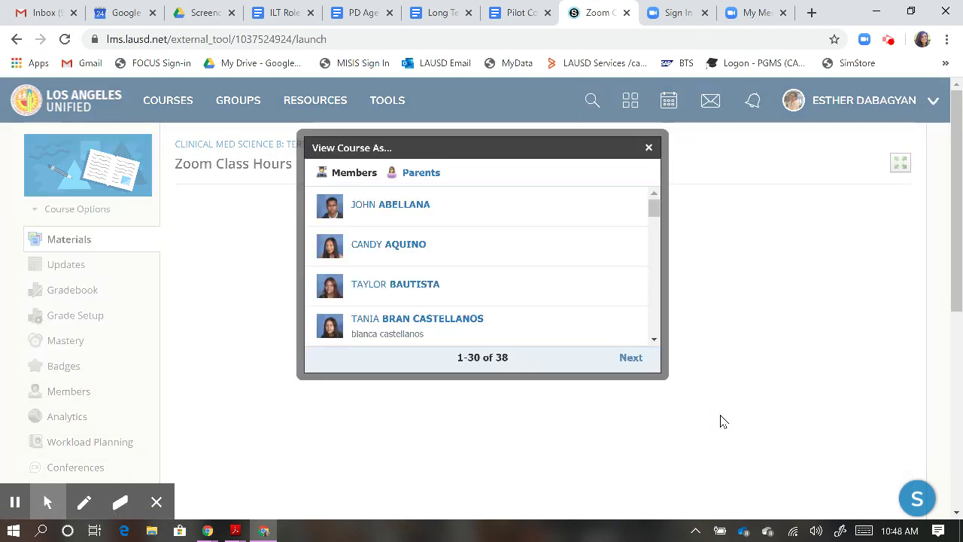
pyautogui.click(382, 207)
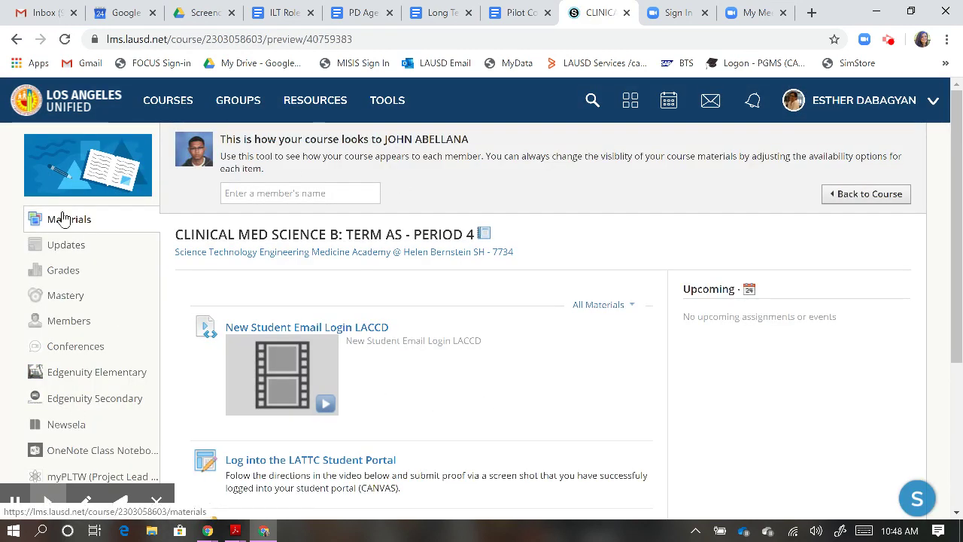
pyautogui.scroll(-3, 402, 384)
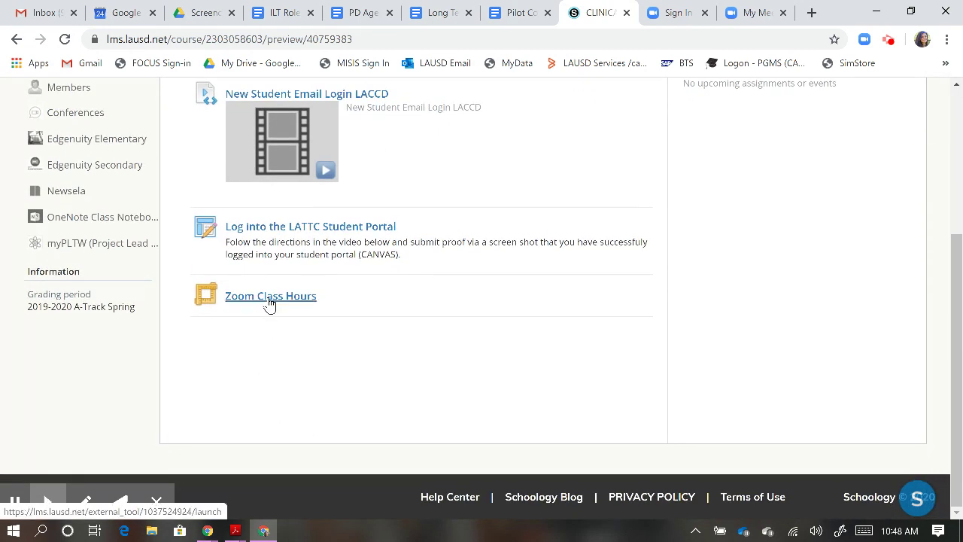
pyautogui.click(270, 298)
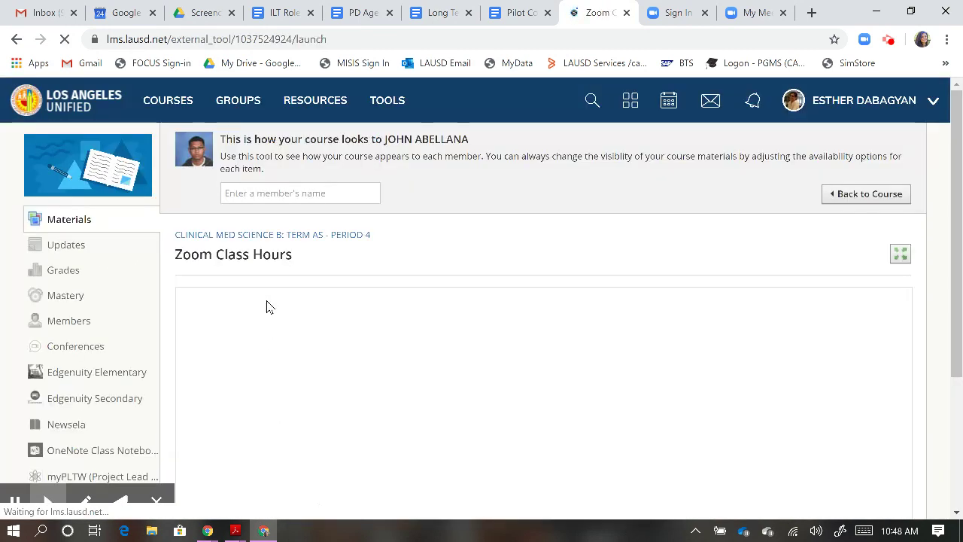
# Scroll through the student's Upcoming Meetings list of Wednesday 8:30 AM sessions.
pyautogui.scroll(-1, 535, 280)
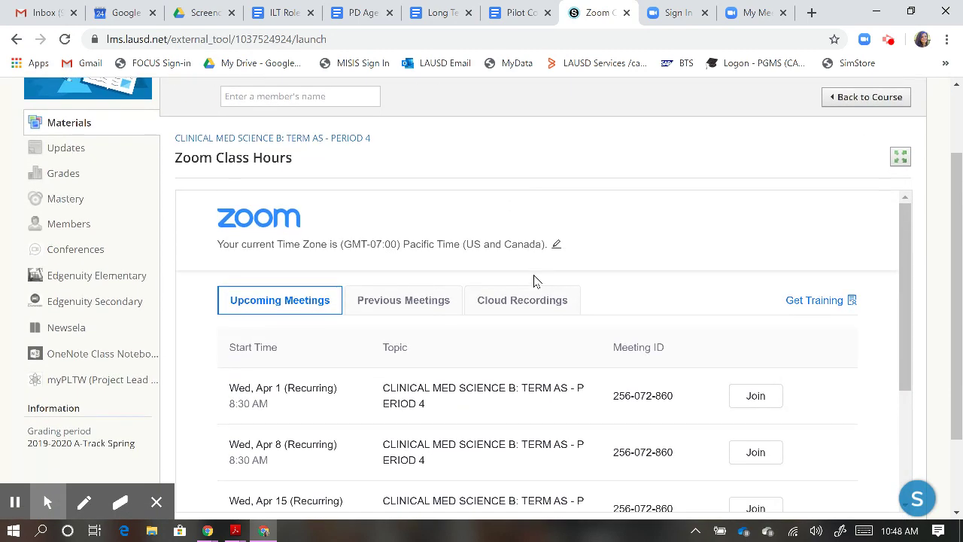
pyautogui.scroll(-1, 535, 280)
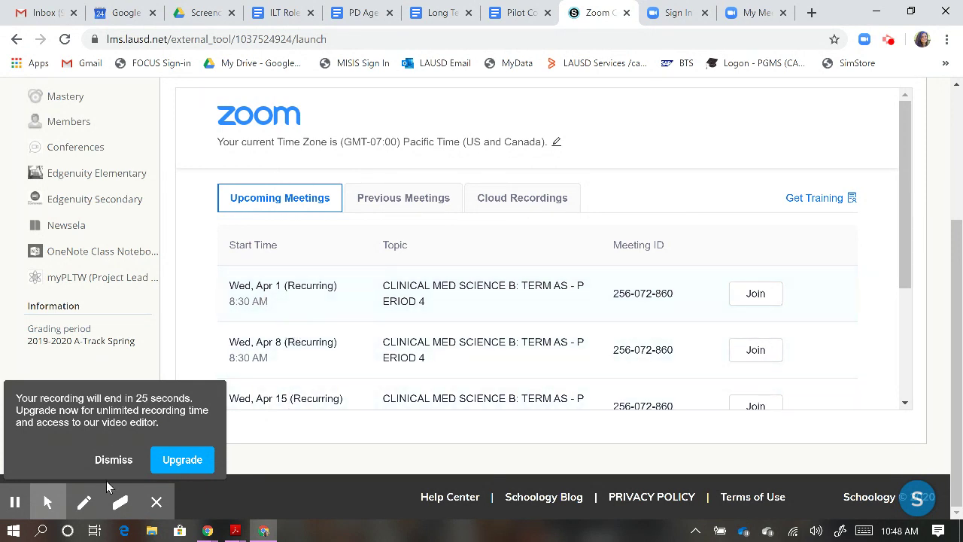
pyautogui.click(109, 459)
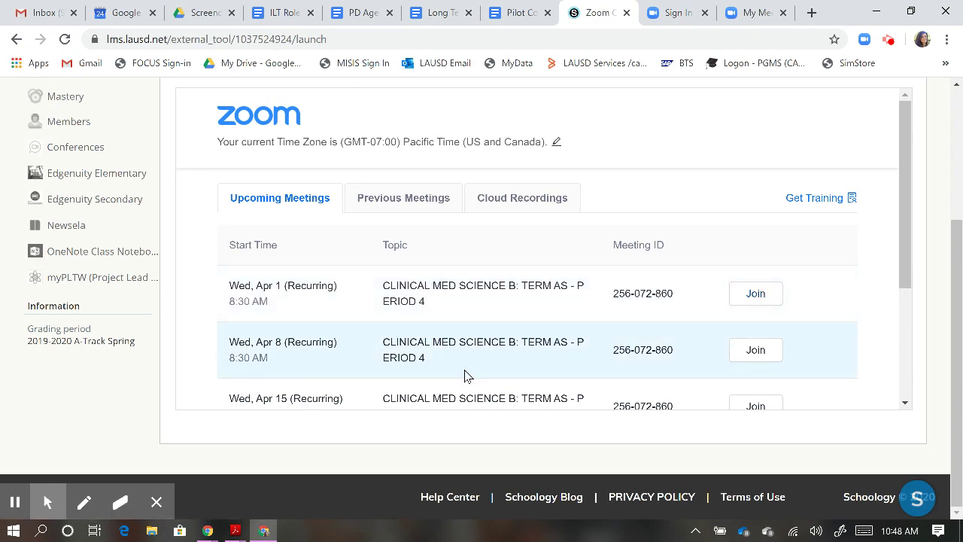
pyautogui.scroll(3, 465, 374)
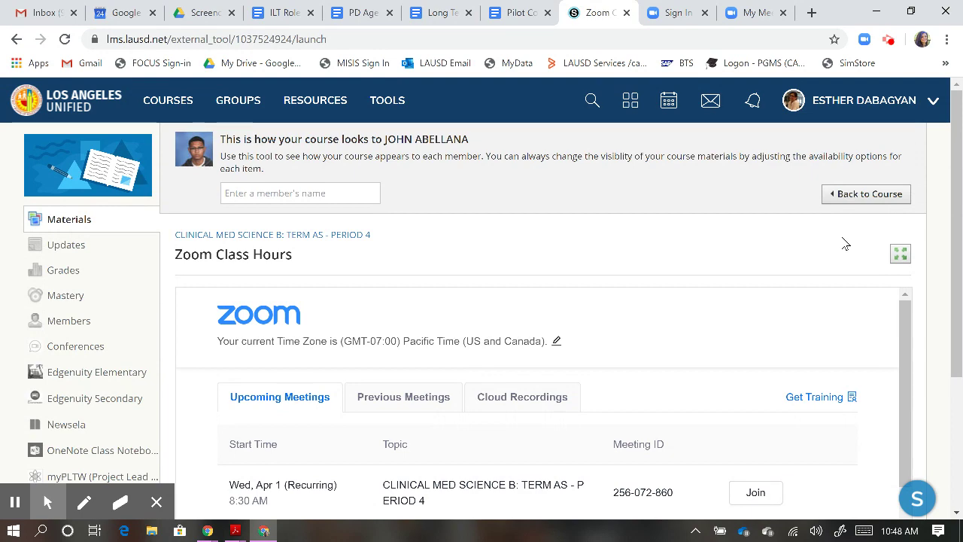